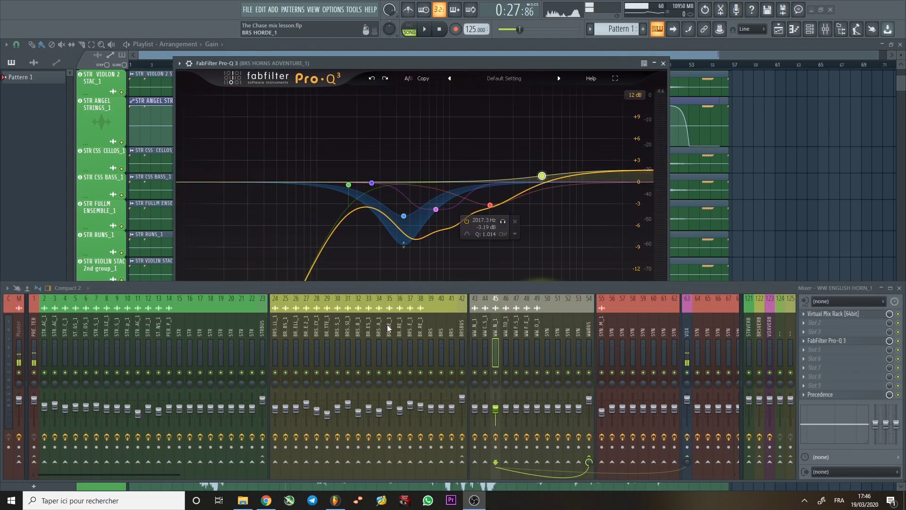
Select the BRS HORNS ADVENTURE_1 mixer track and open its second FabFilter Pro-Q 3
left_click(389, 328)
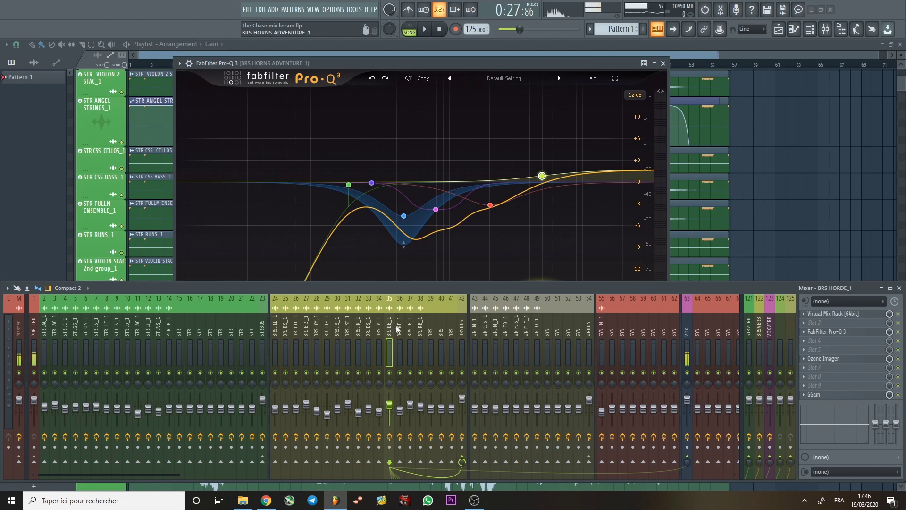
left_click(399, 329)
left_click(373, 328)
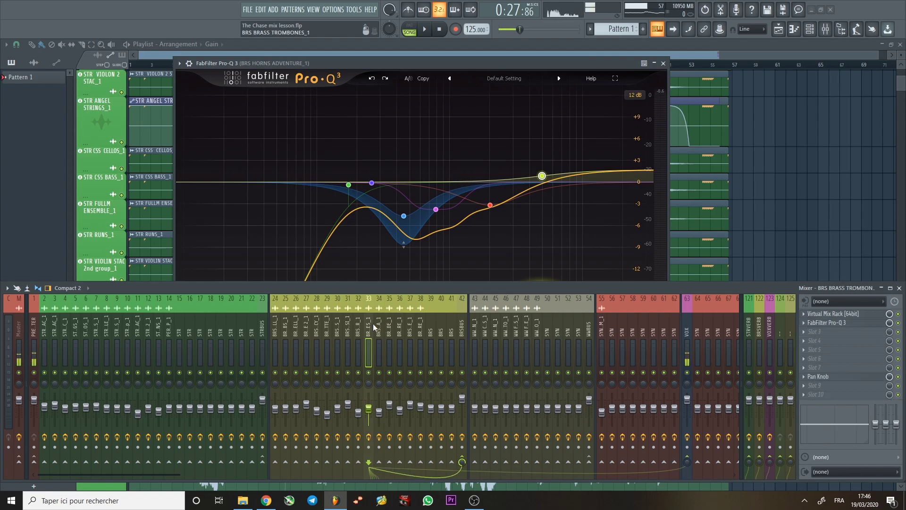
left_click(400, 330)
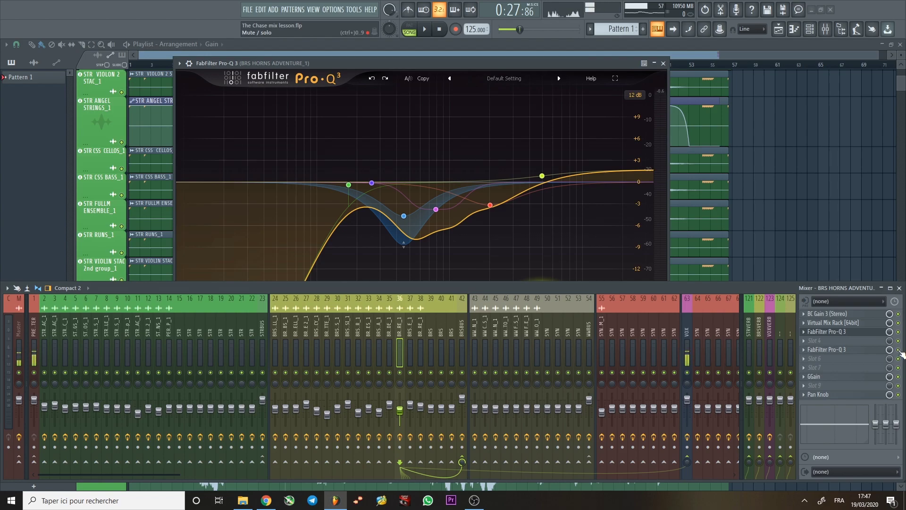
left_click(858, 352)
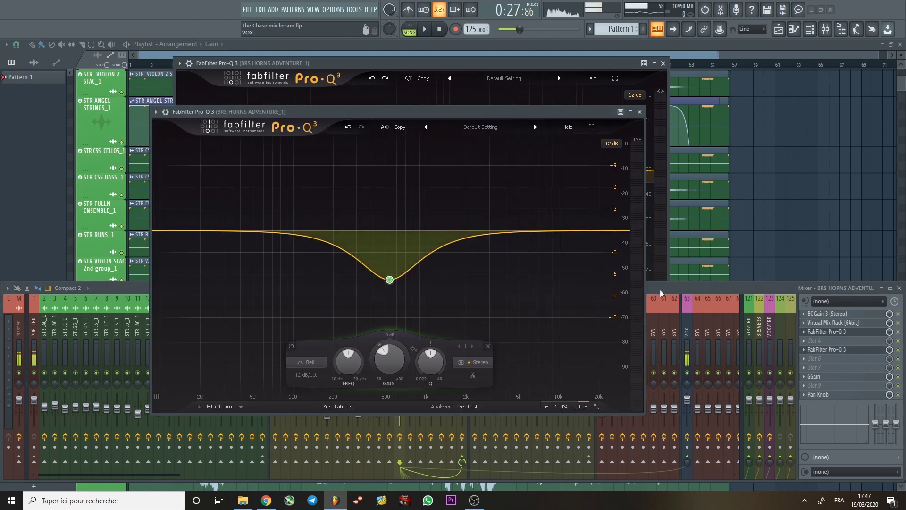
Add a bell band boosting about 7.3 dB near 2 kHz, and reduce it to a slight boost
mouse_move(390, 283)
left_mouse_down()
mouse_move(390, 126)
mouse_move(392, 293)
mouse_move(390, 279)
left_mouse_up()
left_click_drag(471, 237, 467, 185)
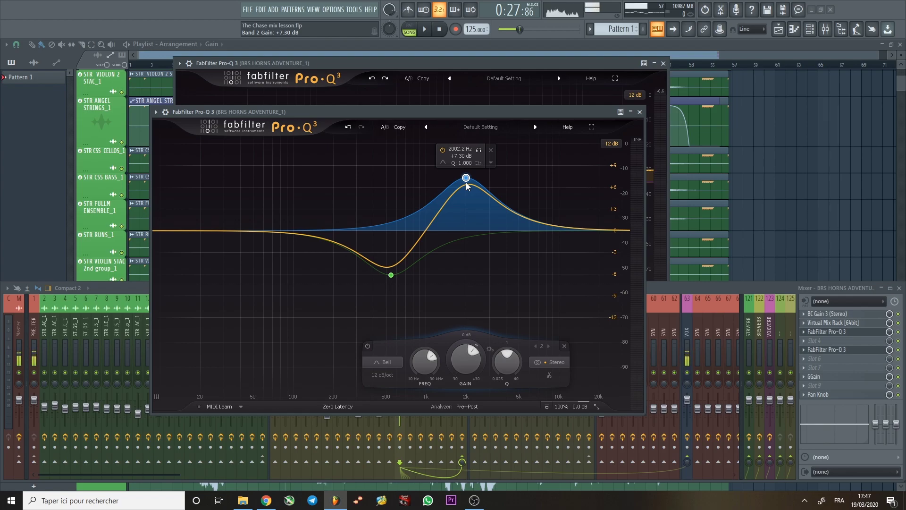
left_click_drag(466, 183, 465, 225)
Flatten the low-mid band and restore its cut to about -6.3 dB, and set the upper band to about +0.9 dB near 1890 Hz
left_click(391, 275)
left_click_drag(391, 276, 392, 232)
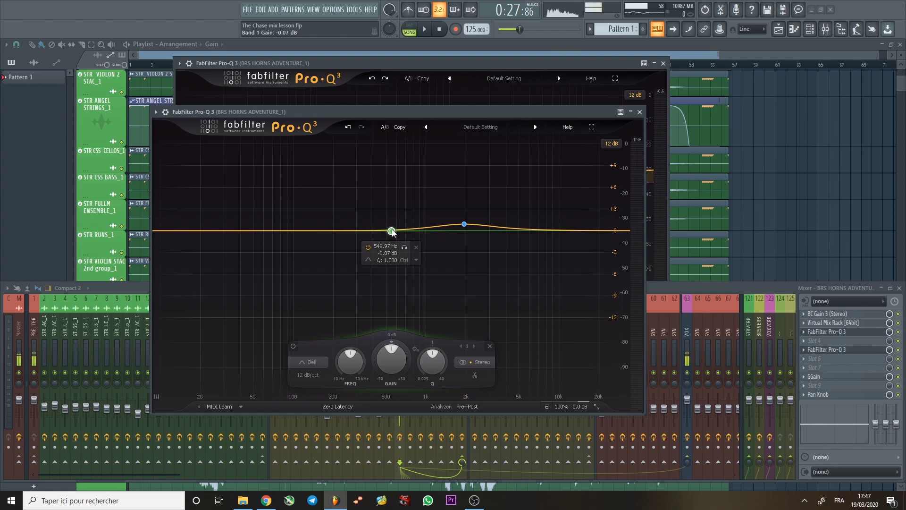
left_click_drag(392, 232, 390, 279)
left_click_drag(464, 224, 463, 242)
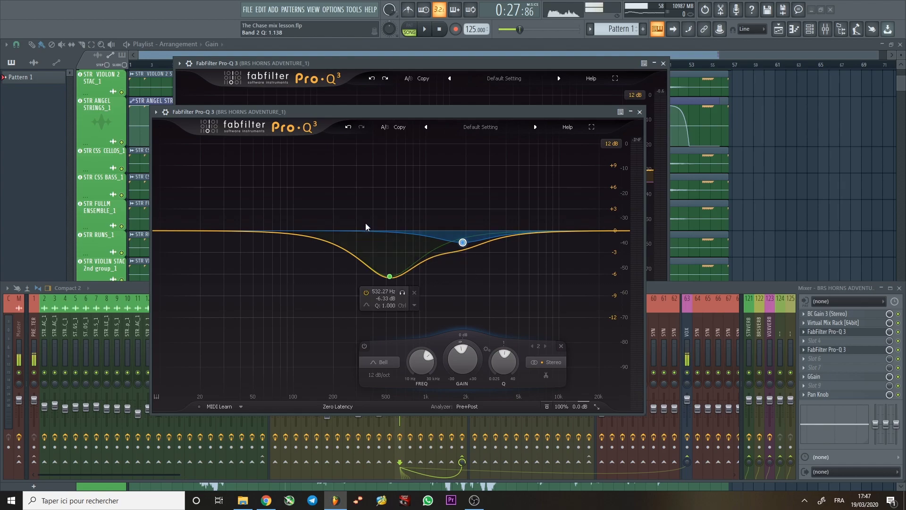
left_click_drag(463, 242, 463, 224)
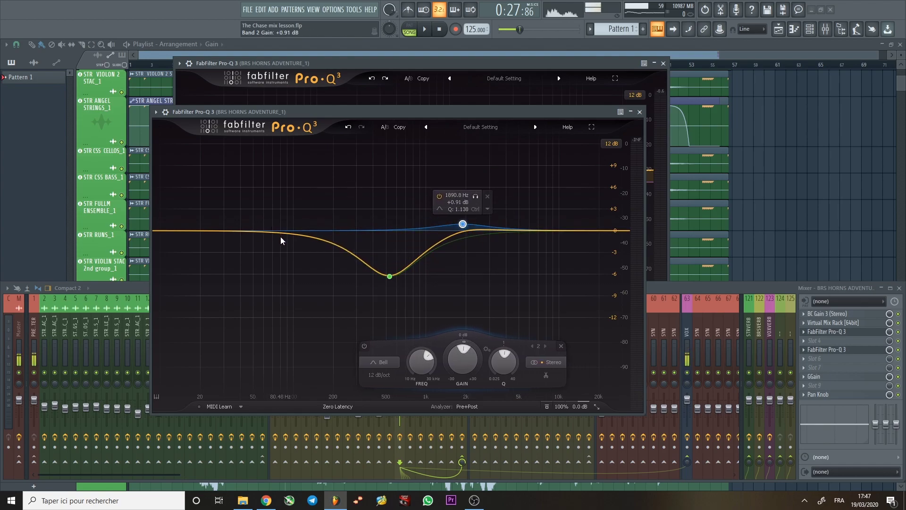
Try a third band around 100 Hz, and delete it along with the boost near 1.9 kHz
mouse_move(292, 235)
left_mouse_down()
mouse_move(295, 194)
mouse_move(283, 202)
mouse_move(295, 230)
left_mouse_up()
right_click(295, 230)
left_click(338, 315)
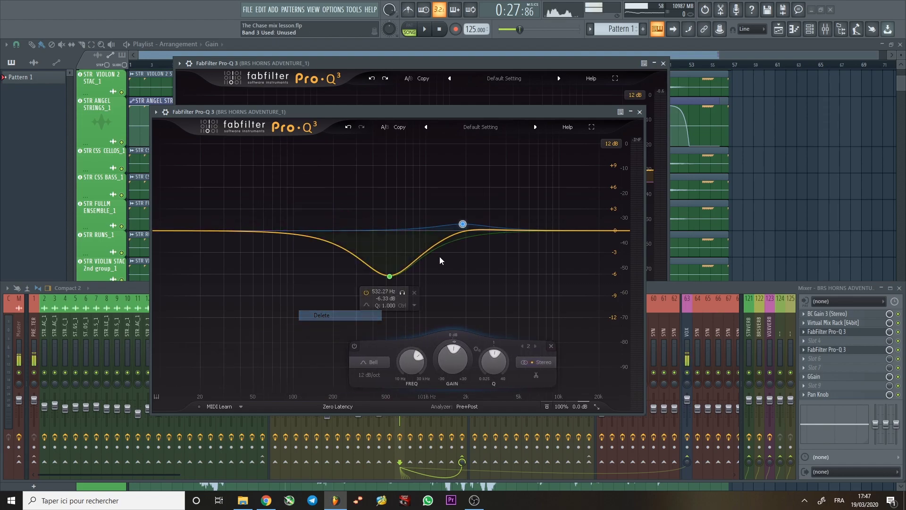
right_click(466, 226)
left_click(487, 308)
Set the low-mid cut to about -7.4 dB at 582 Hz, and try a slight boost near 2.6 kHz before deleting it
mouse_move(389, 278)
left_mouse_down()
mouse_move(392, 263)
mouse_move(395, 283)
left_mouse_up()
mouse_move(472, 231)
left_mouse_down()
mouse_move(480, 194)
mouse_move(284, 181)
mouse_move(264, 172)
mouse_move(510, 235)
mouse_move(529, 187)
mouse_move(482, 226)
left_mouse_up()
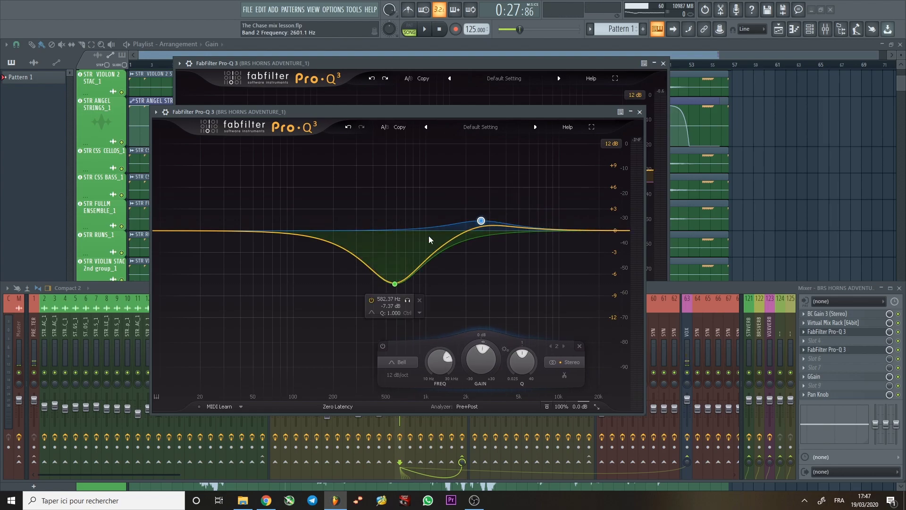
right_click(481, 220)
left_click(505, 305)
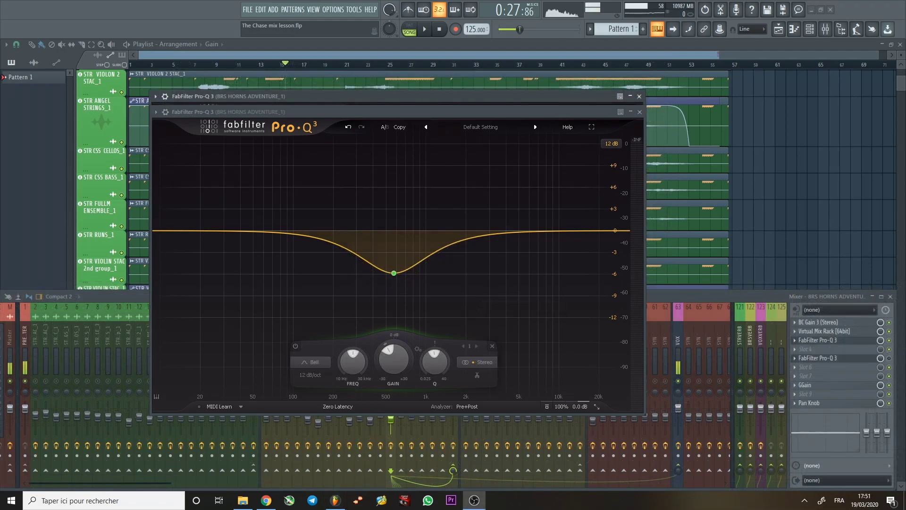
Widen the low-mid cut to a Q of about 0.37, and narrow it to about 1.13
mouse_move(394, 274)
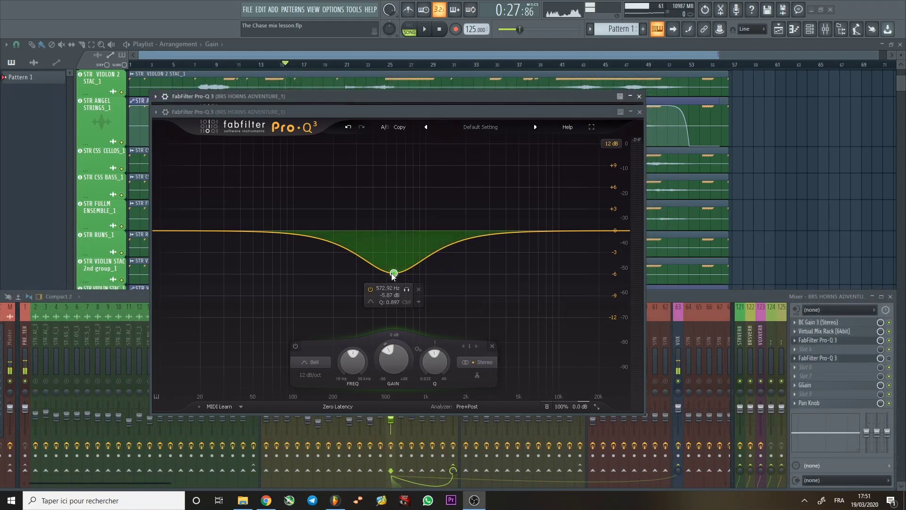
scroll(393, 274, "down", 6)
scroll(393, 273, "down", 4)
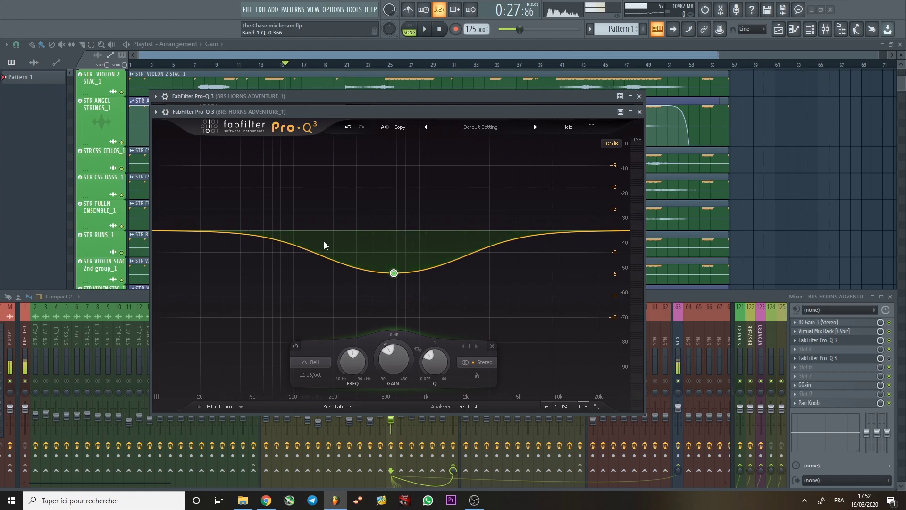
scroll(393, 274, "up", 12)
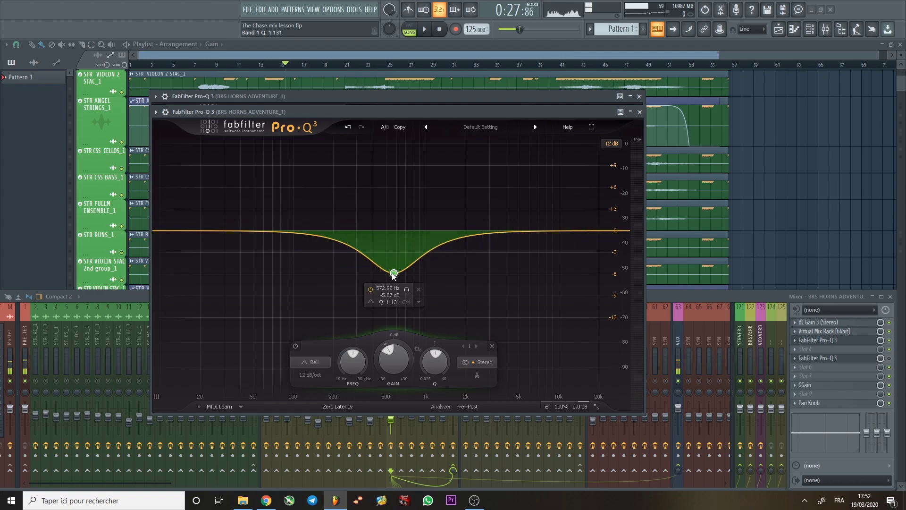
Shift the low-mid cut up to around 709 Hz at about -5.9 dB, and fine-tune its Q around 1.17
left_click_drag(394, 274, 407, 274)
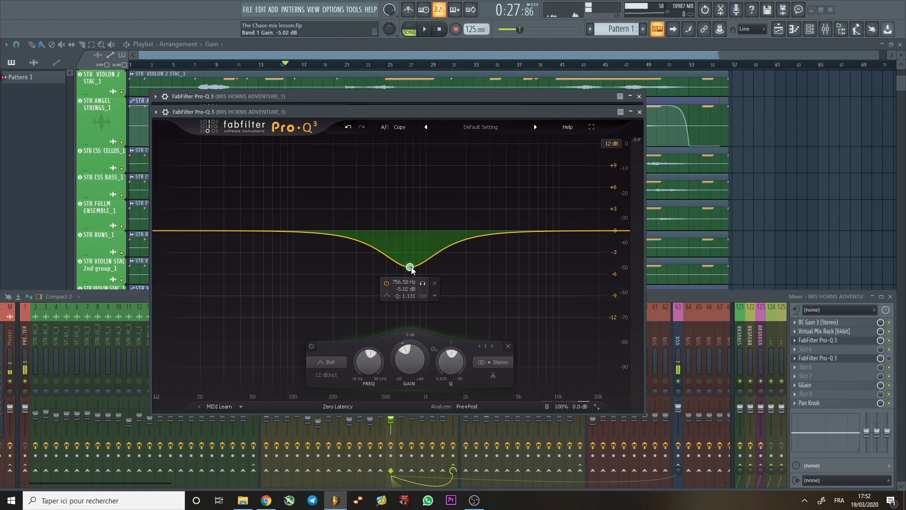
scroll(407, 274, "down", 3)
scroll(408, 274, "up", 3)
scroll(407, 274, "up", 1)
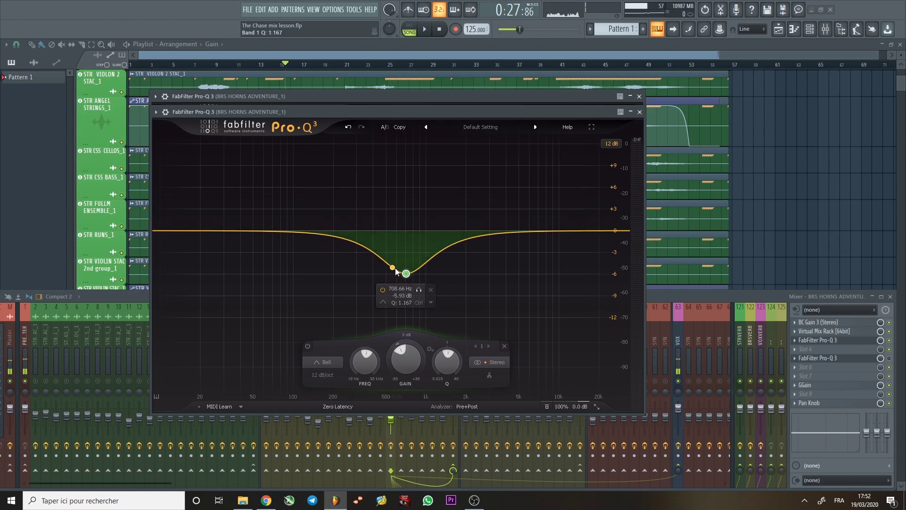
scroll(405, 273, "down", 2)
left_click_drag(406, 273, 402, 275)
double_click(465, 241)
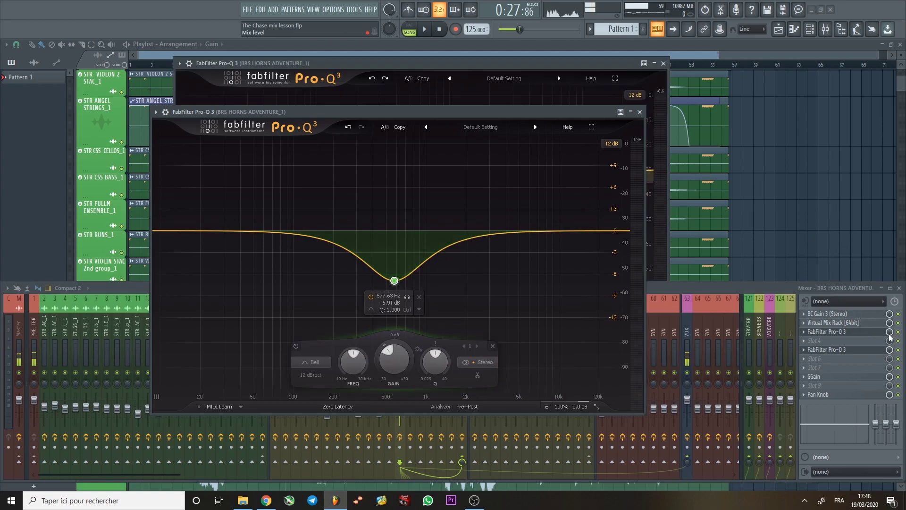
Bring up the horns track's first Pro-Q 3, start playback and reposition the equalizer window
left_click(863, 338)
left_click(845, 332)
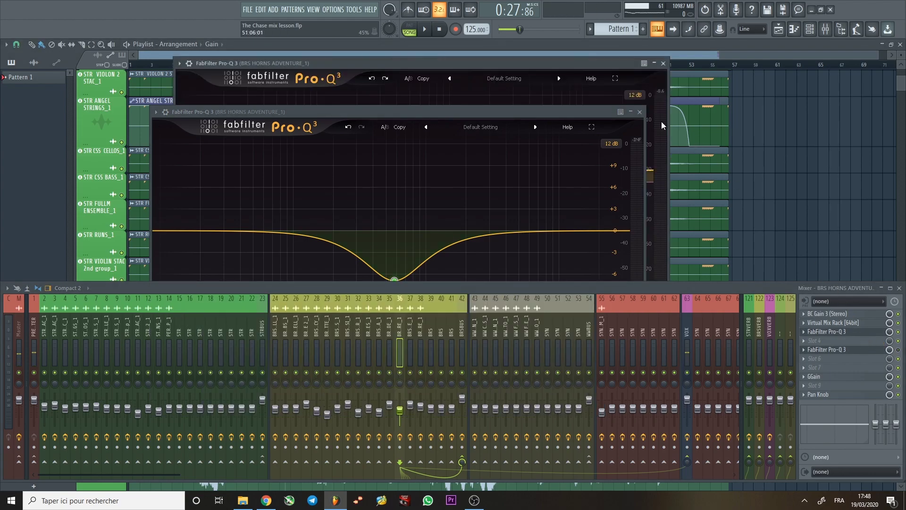
key("space")
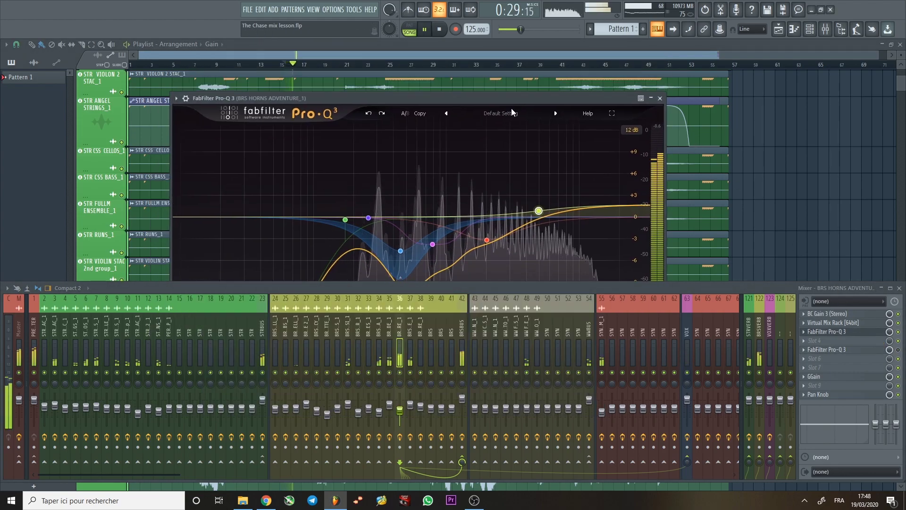
left_click_drag(499, 102, 478, 100)
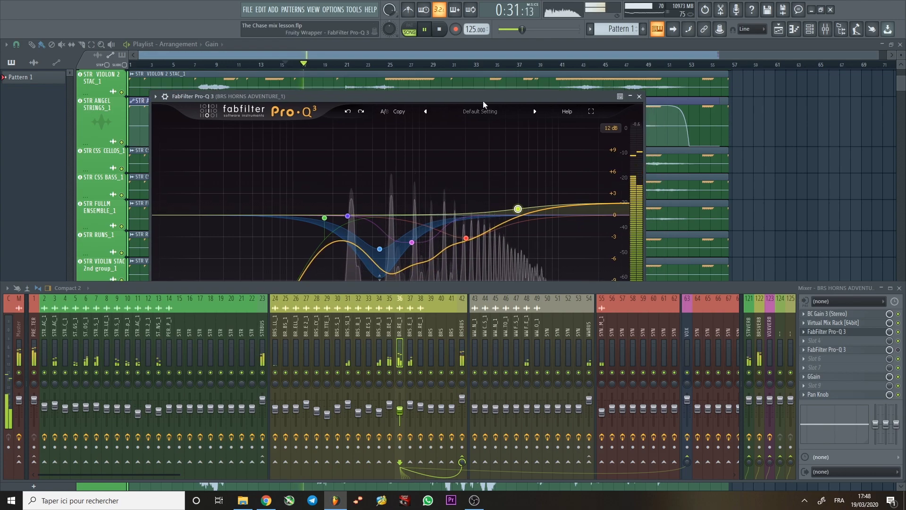
Replay the song from about bar 15 with the BRS HORNS ADVENTURE_1 track soloed, and stop playback
left_click_drag(434, 296, 428, 304)
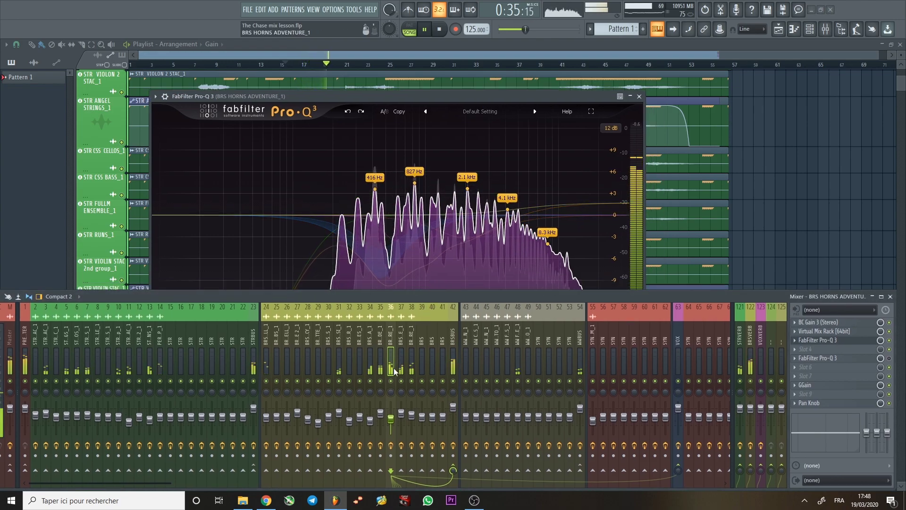
left_click(284, 65)
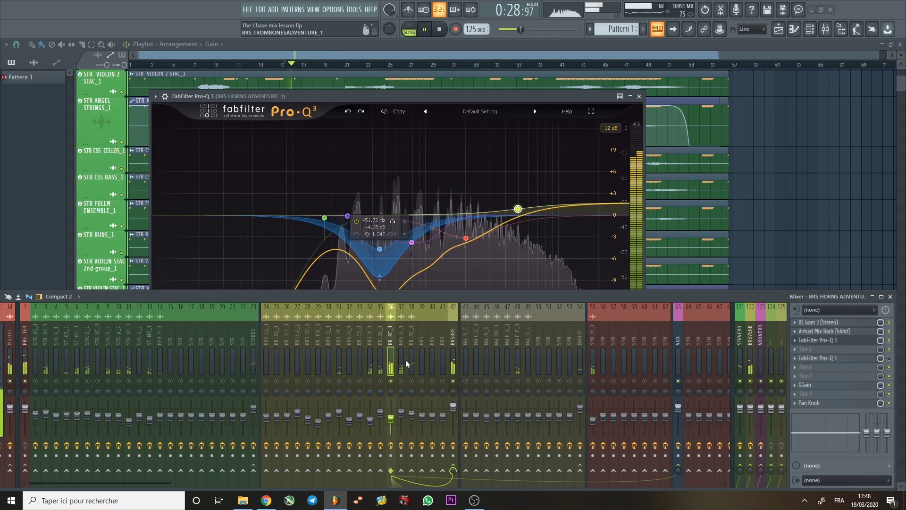
right_click(392, 380)
key("space")
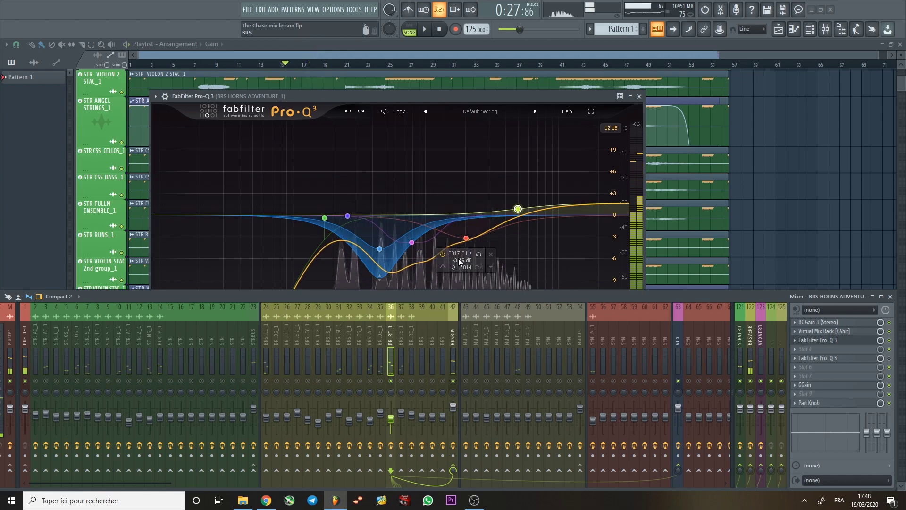
Play the soloed horns while flattening the red 2 kHz band to about 0 dB, and restart playback to compare
left_click(466, 238)
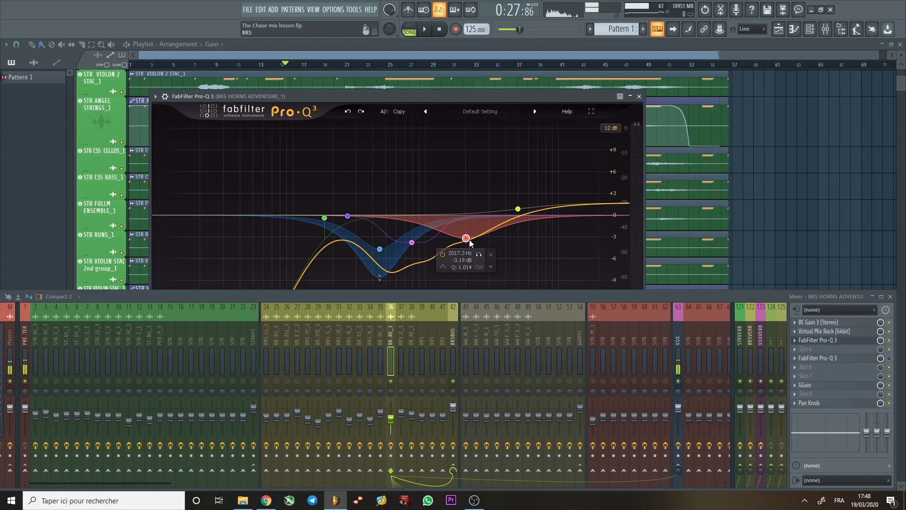
key("space")
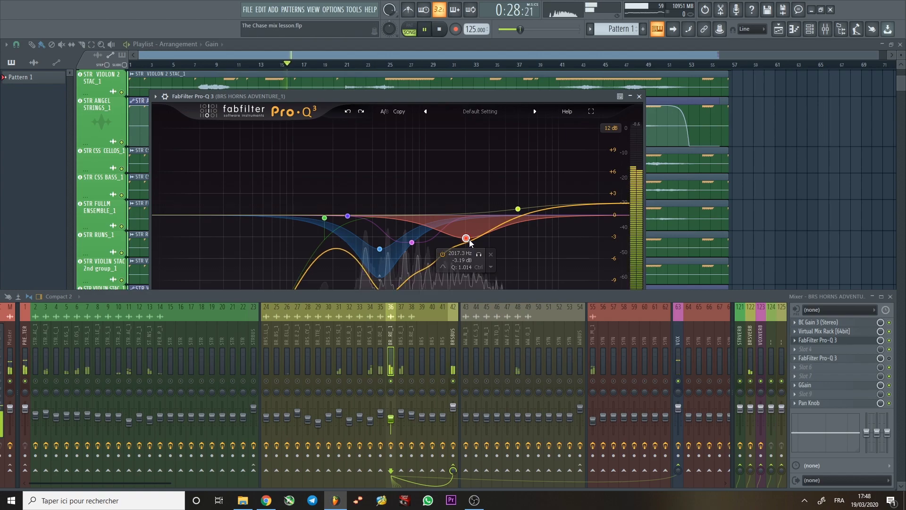
left_click_drag(467, 238, 465, 216)
key("space")
key("space")
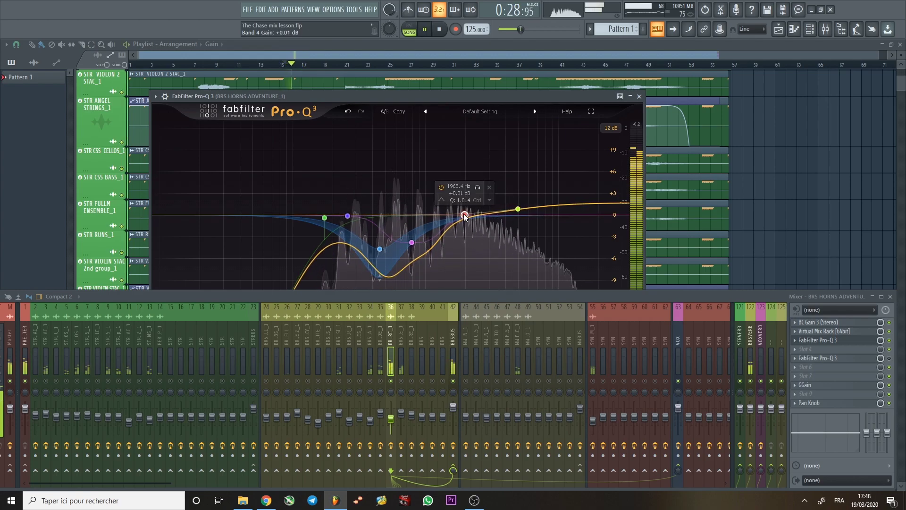
Audition the flattened 2 kHz band in solo, turn its solo off, and replay the horns from the start position
left_click(477, 189)
key("space")
key("space")
left_click(477, 189)
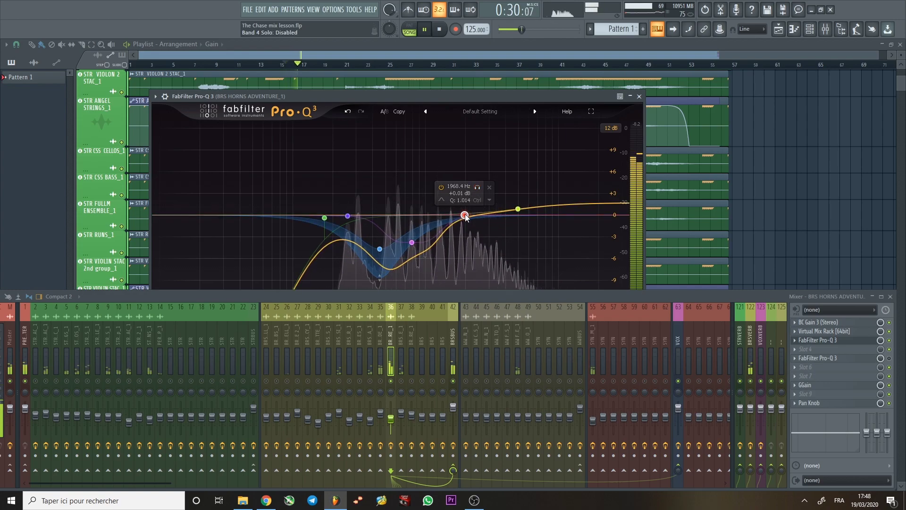
key("space")
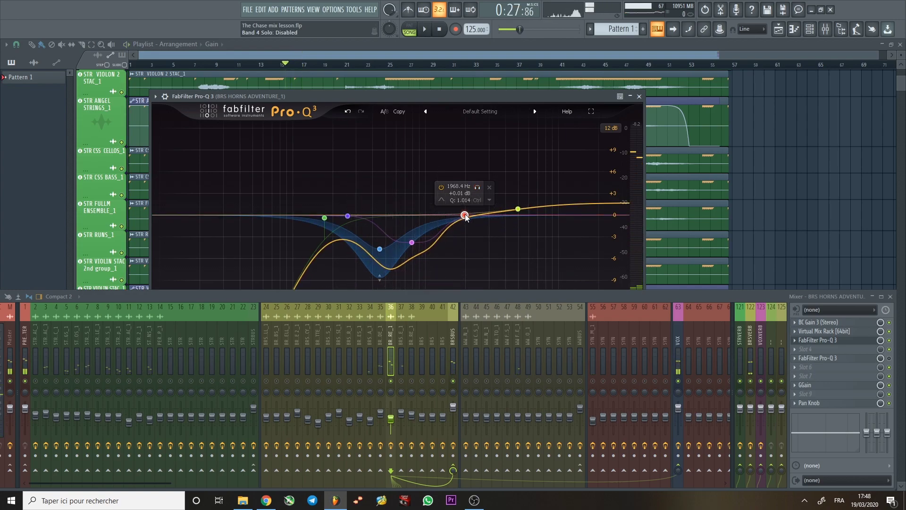
key("space")
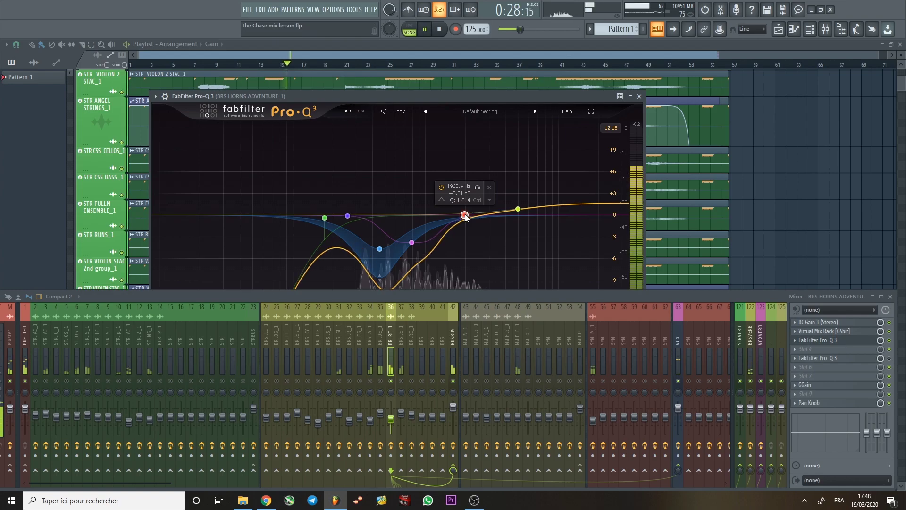
Restore the red band's cut to about -2.9 dB at 2136 Hz, stop playback and close the equalizer
left_click_drag(465, 216, 473, 244)
key("space")
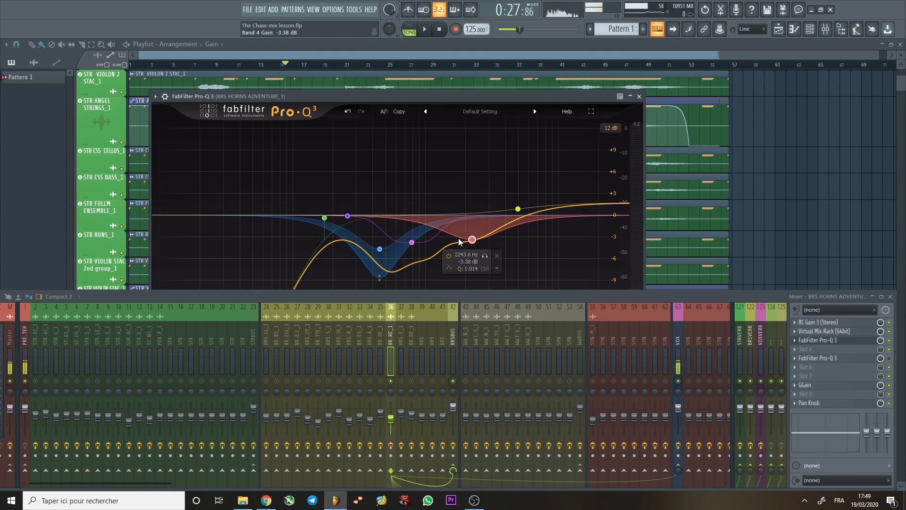
left_click_drag(471, 242, 470, 239)
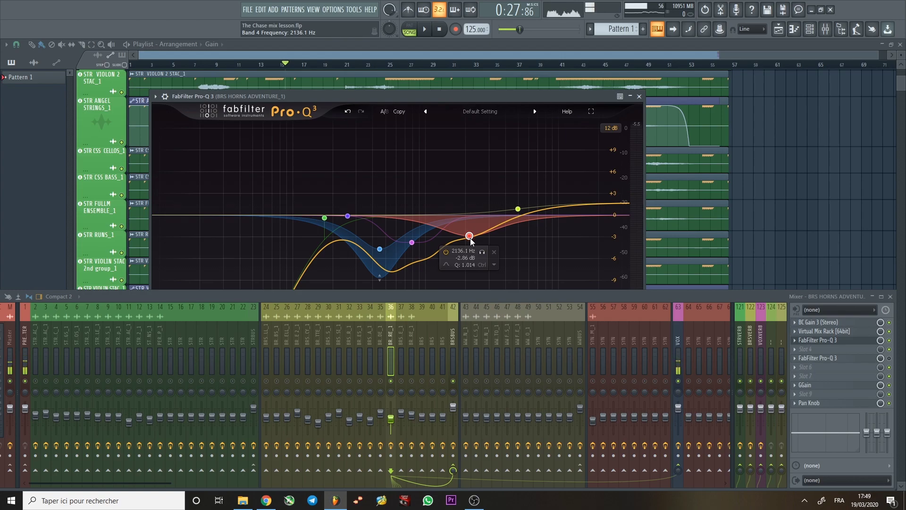
left_click(639, 96)
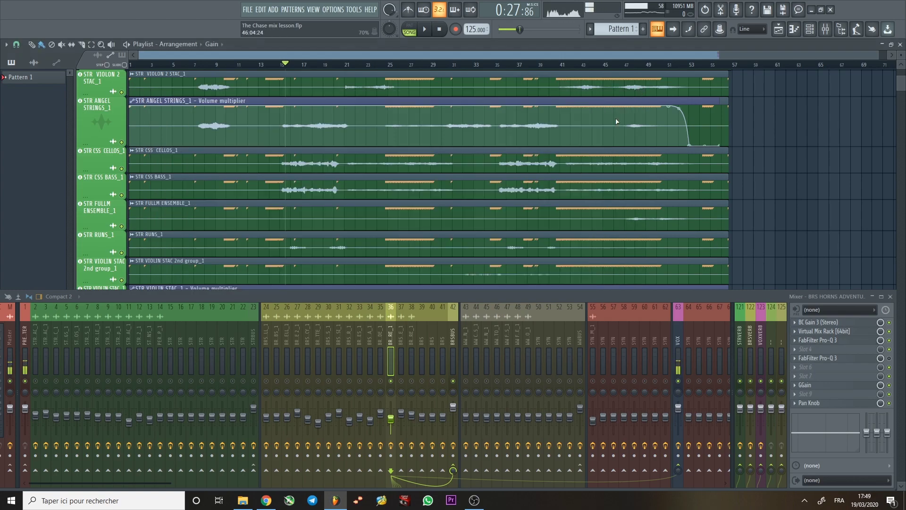